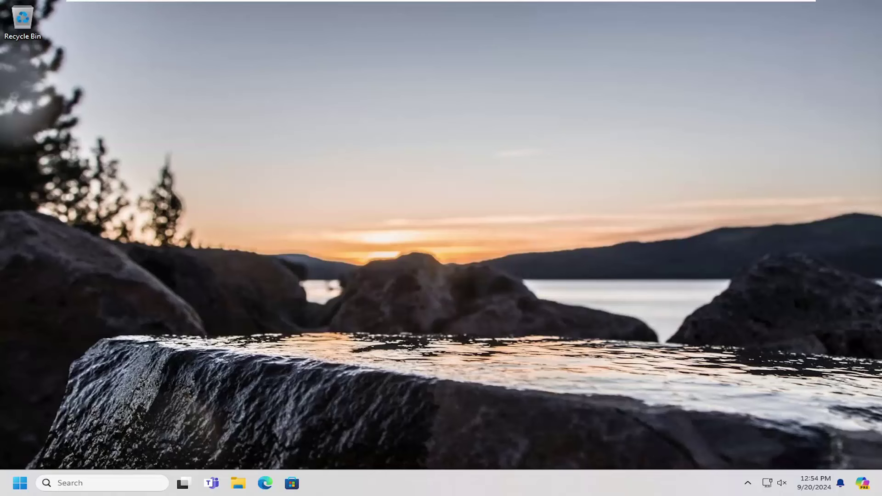
# - Search 'device manager' from Start and launch the Device Manager best match
pyautogui.click(23, 485)
pyautogui.write('dev')
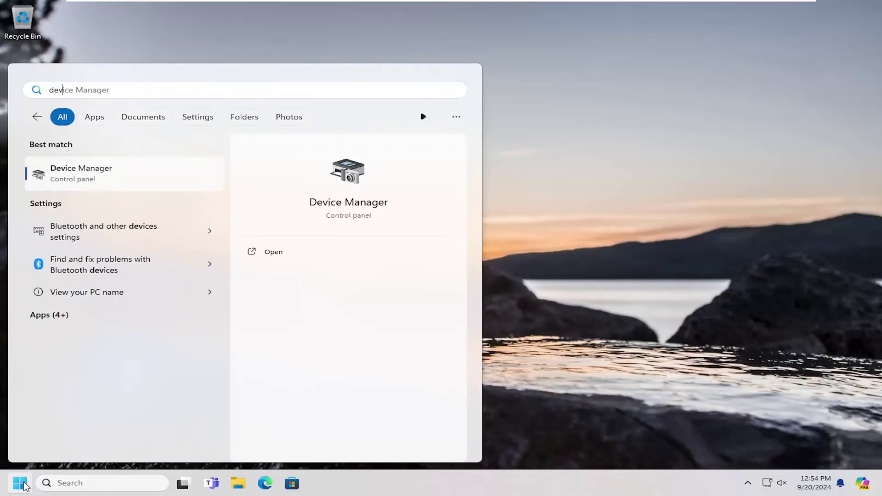
pyautogui.write('ice manager')
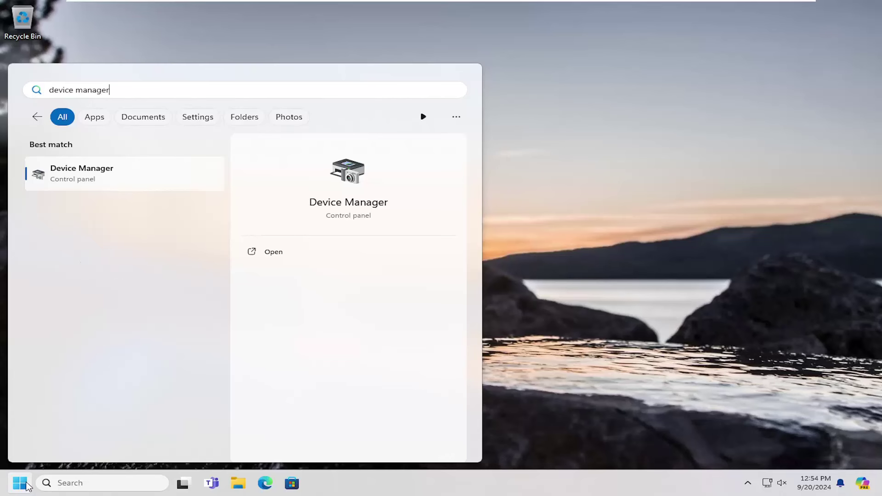
pyautogui.click(86, 176)
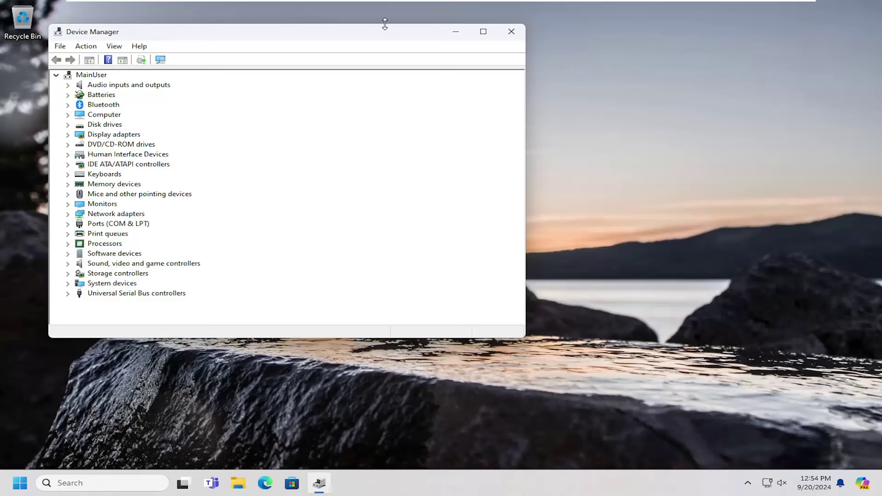
# - Expand Network adapters and open Intel(R) 82574L Gigabit Network Connection properties
pyautogui.moveTo(380, 36); pyautogui.dragTo(513, 66)
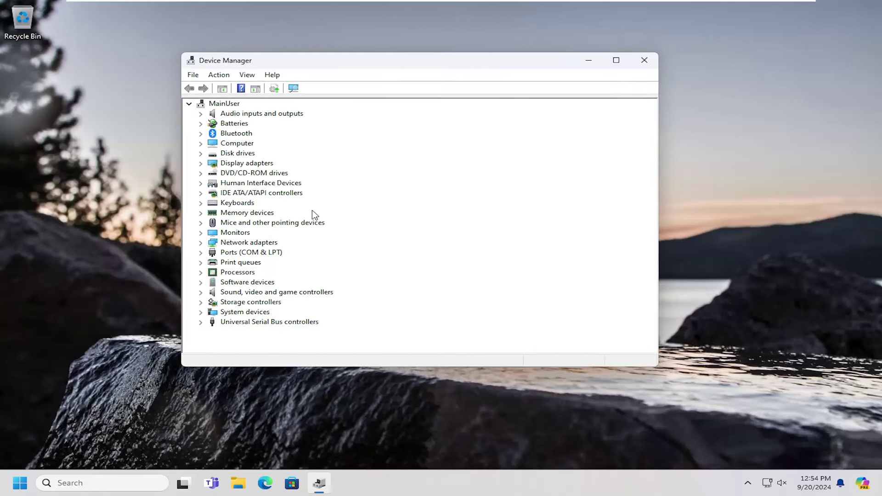
pyautogui.doubleClick(241, 244)
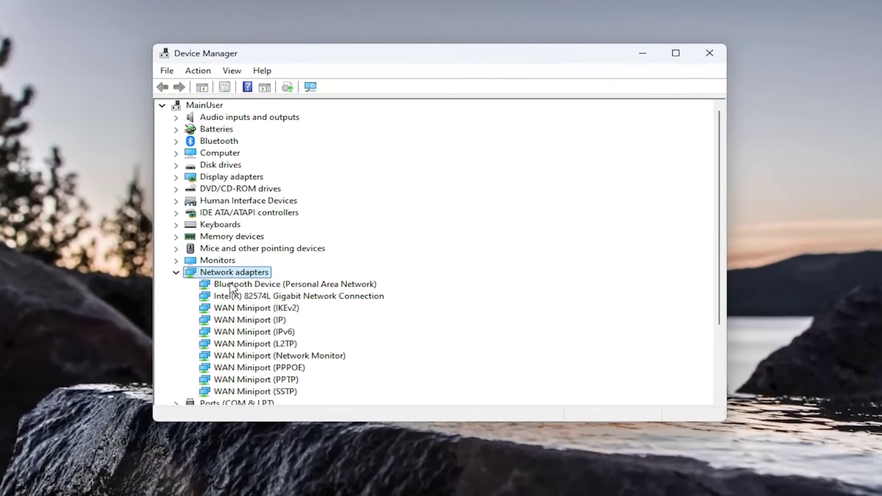
pyautogui.click(245, 253)
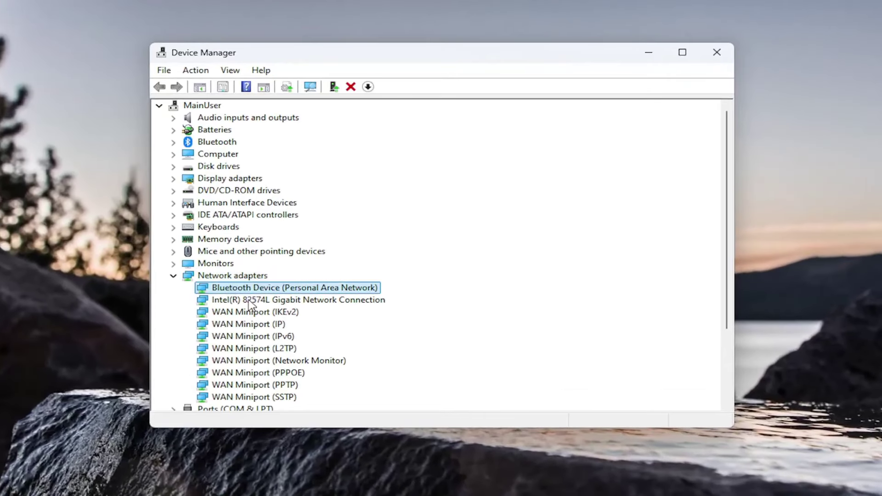
pyautogui.doubleClick(251, 303)
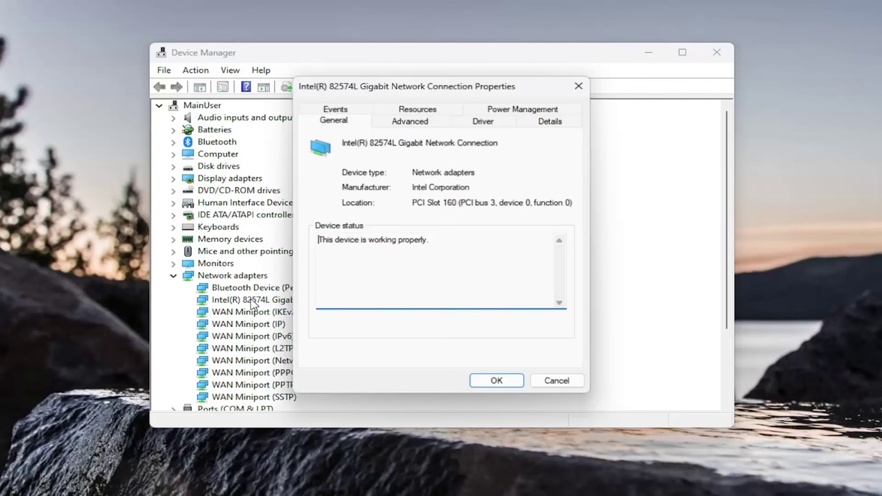
# - On the Advanced tab, set the Speed & Duplex value to Auto Negotiation
pyautogui.click(411, 124)
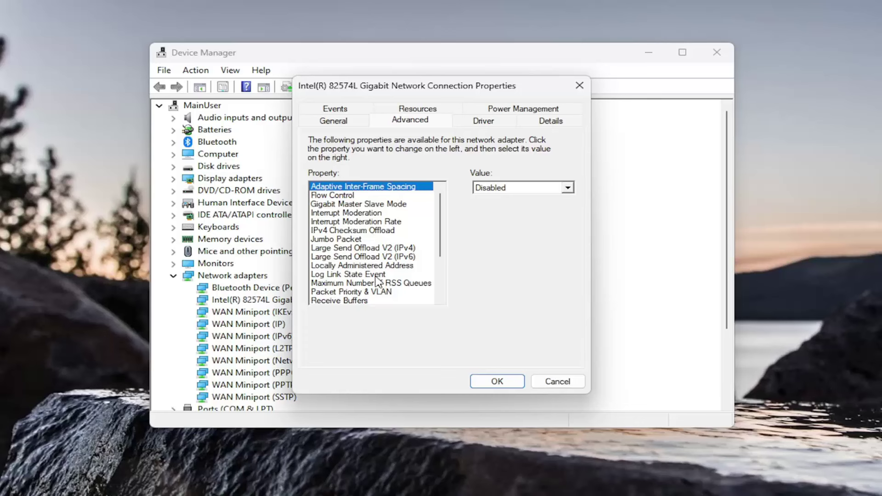
pyautogui.scroll(-2, 375, 276)
pyautogui.click(344, 266)
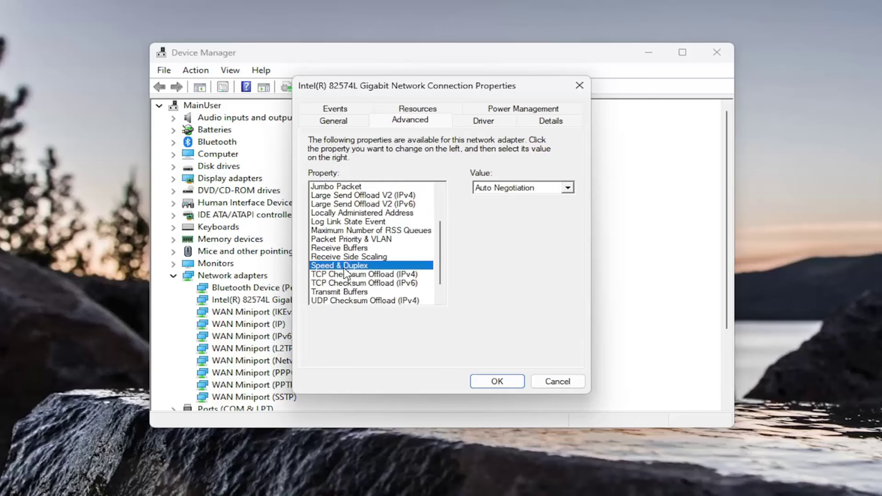
pyautogui.click(542, 192)
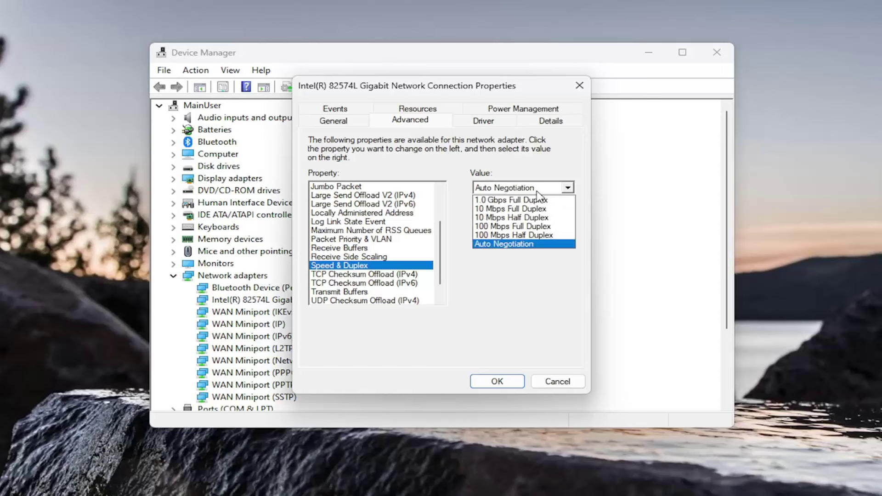
pyautogui.click(505, 246)
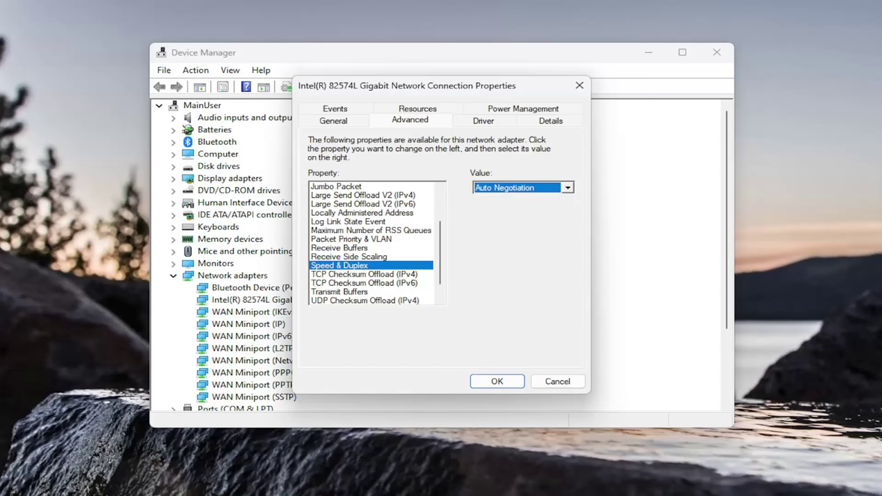
pyautogui.click(535, 190)
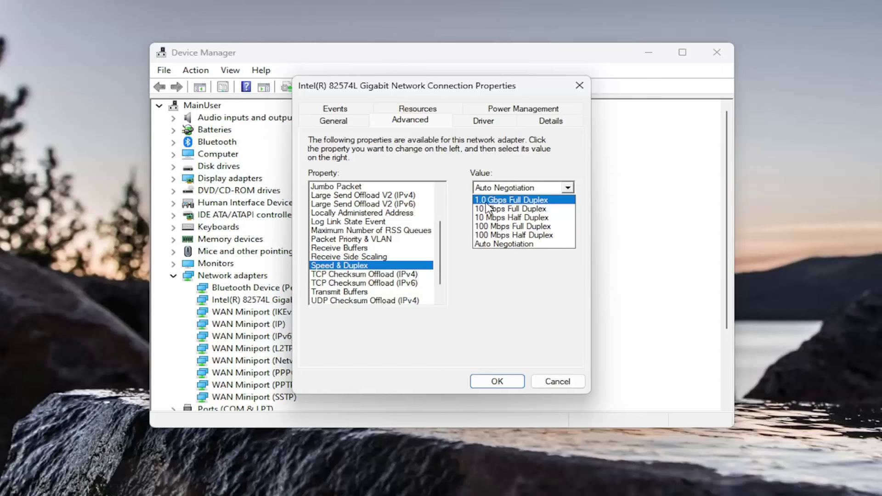
pyautogui.click(503, 244)
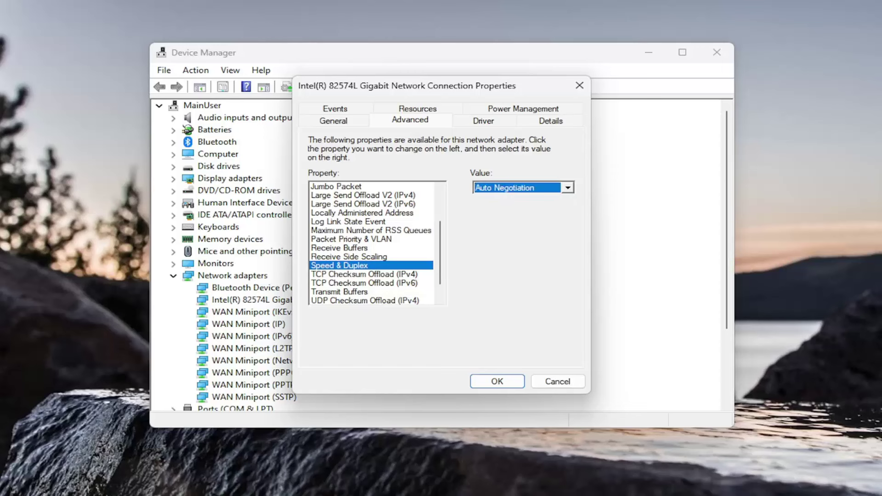
# - Confirm the adapter properties with OK and collapse the Network adapters category
pyautogui.click(514, 382)
pyautogui.click(173, 277)
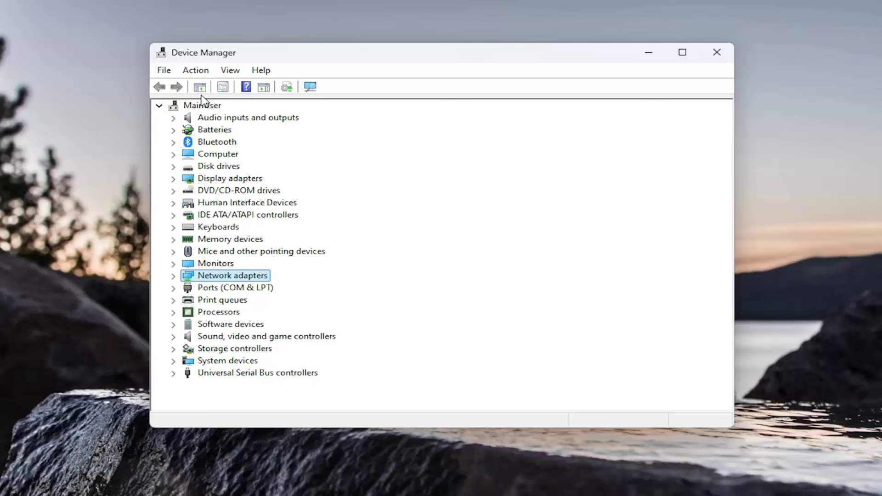
pyautogui.click(222, 118)
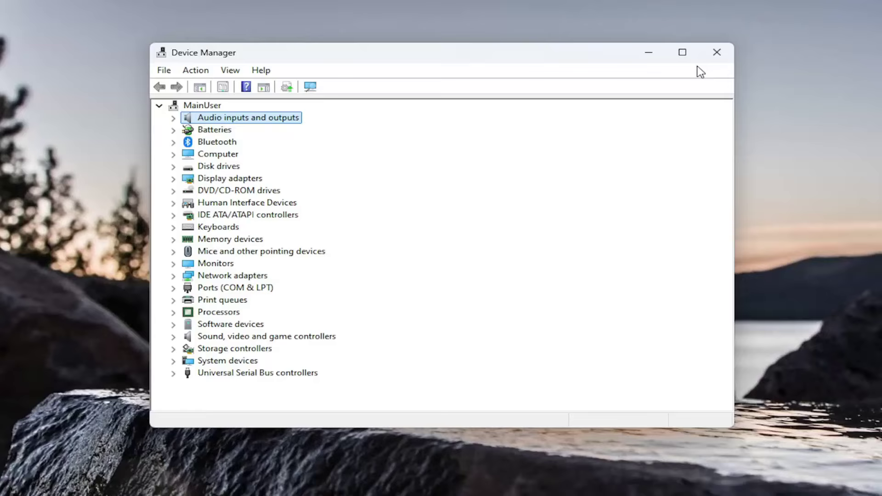